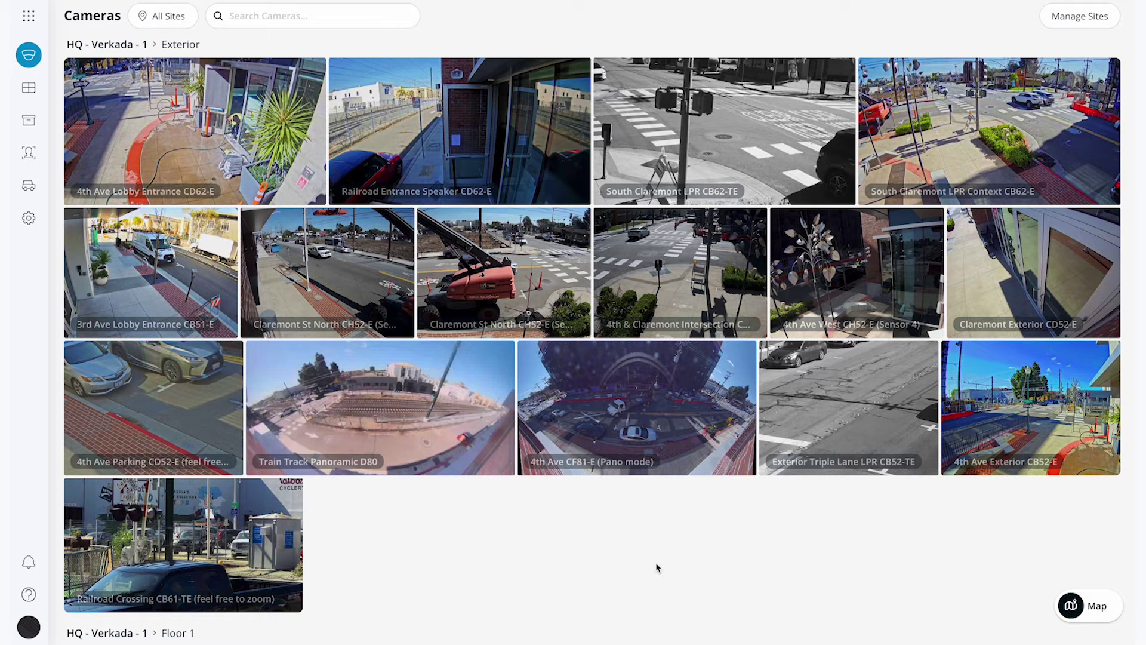
- Open the 4th Ave Exterior CB52-E camera tile to see its live feed and history
click(983, 419)
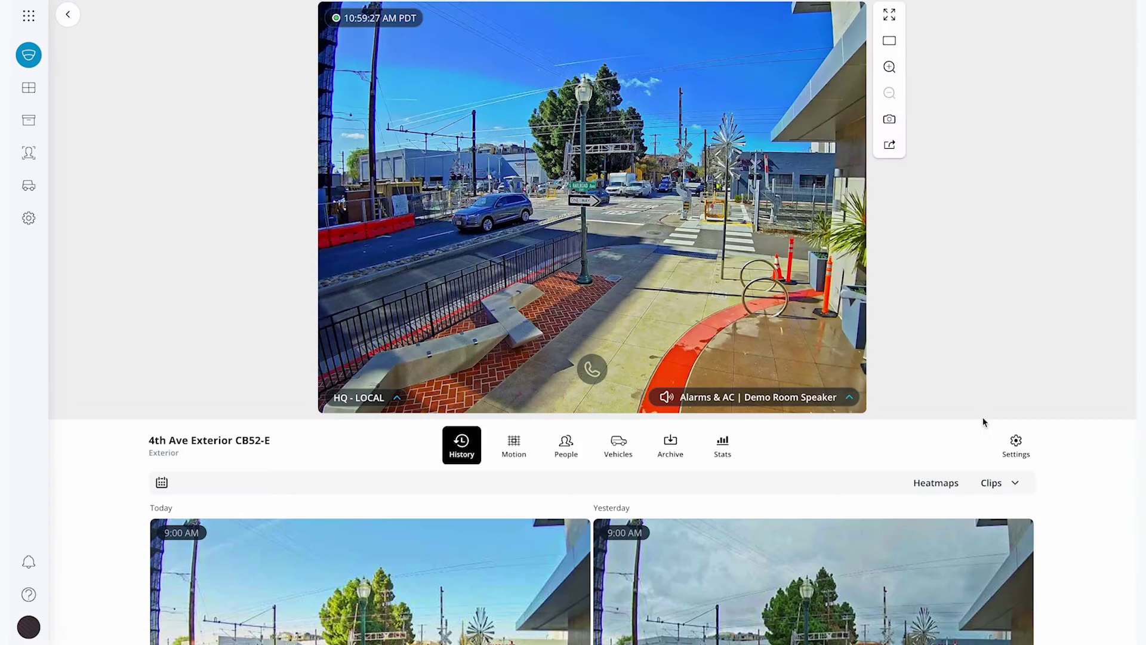
- Share the camera with John Doe, granting All video and features access for 52 weeks
click(889, 145)
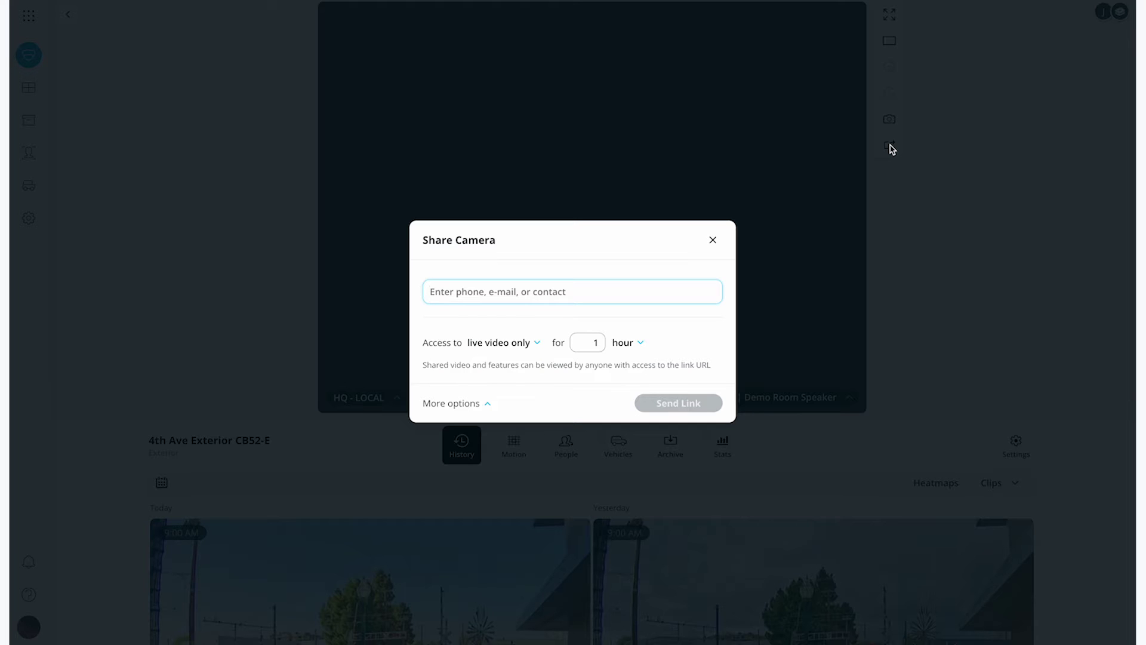
click(537, 290)
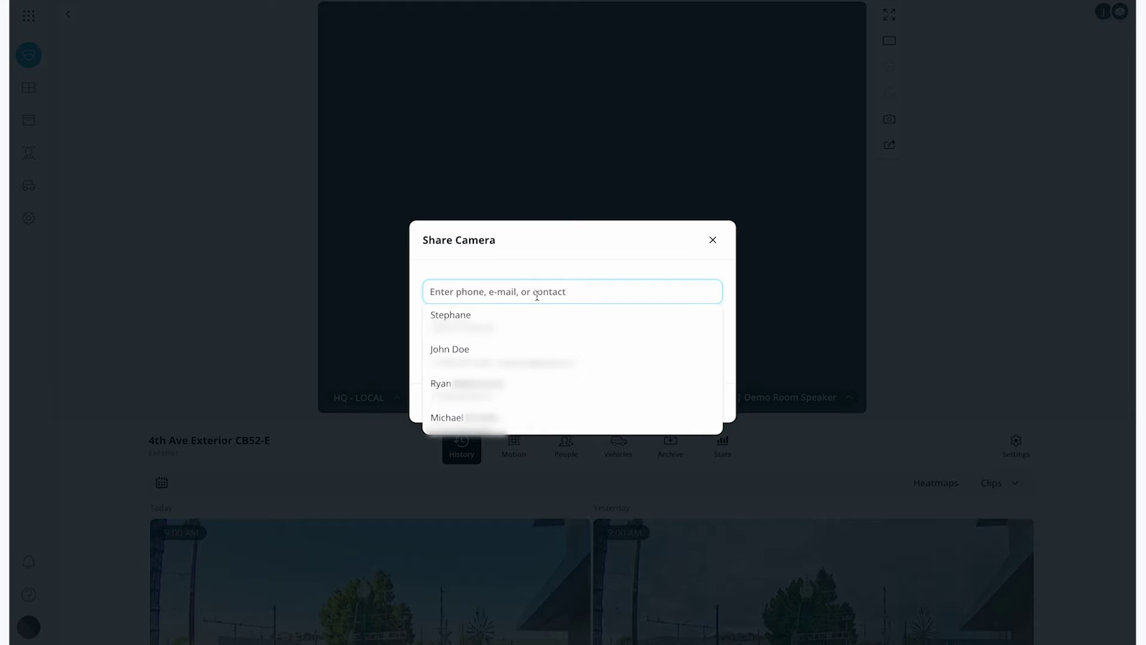
click(524, 355)
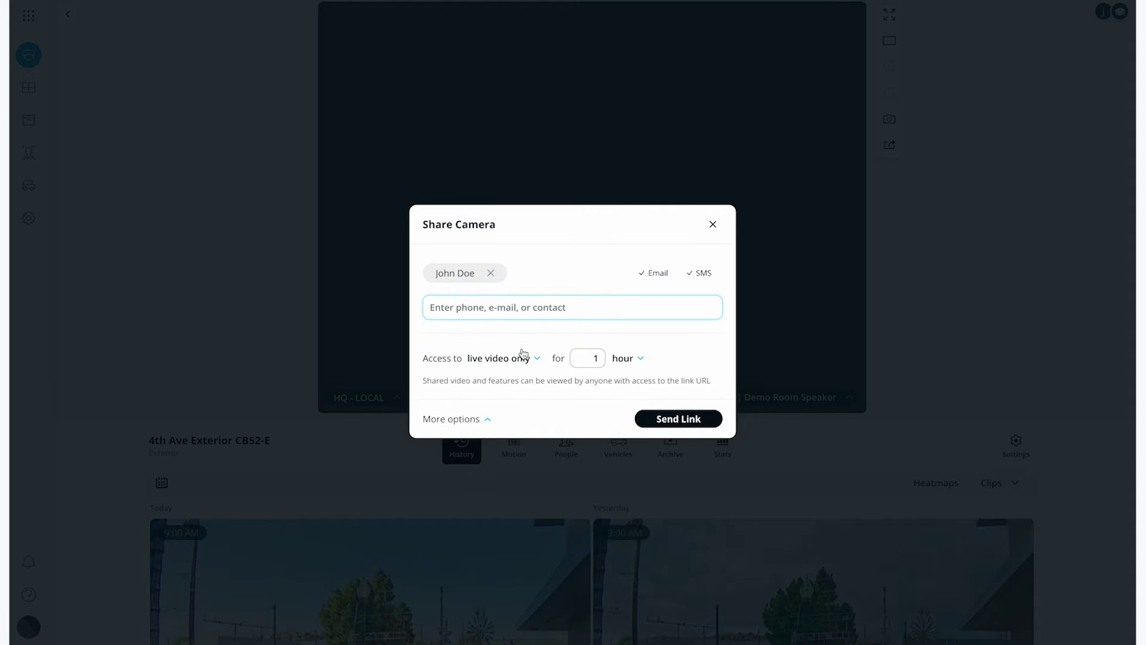
click(522, 357)
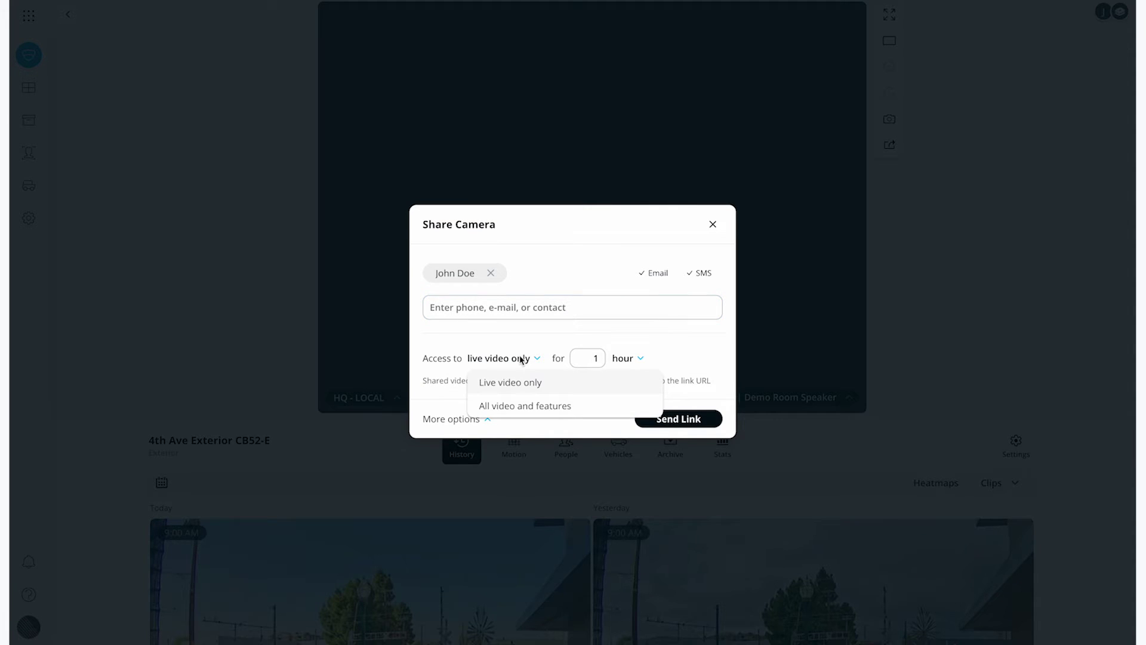
click(516, 407)
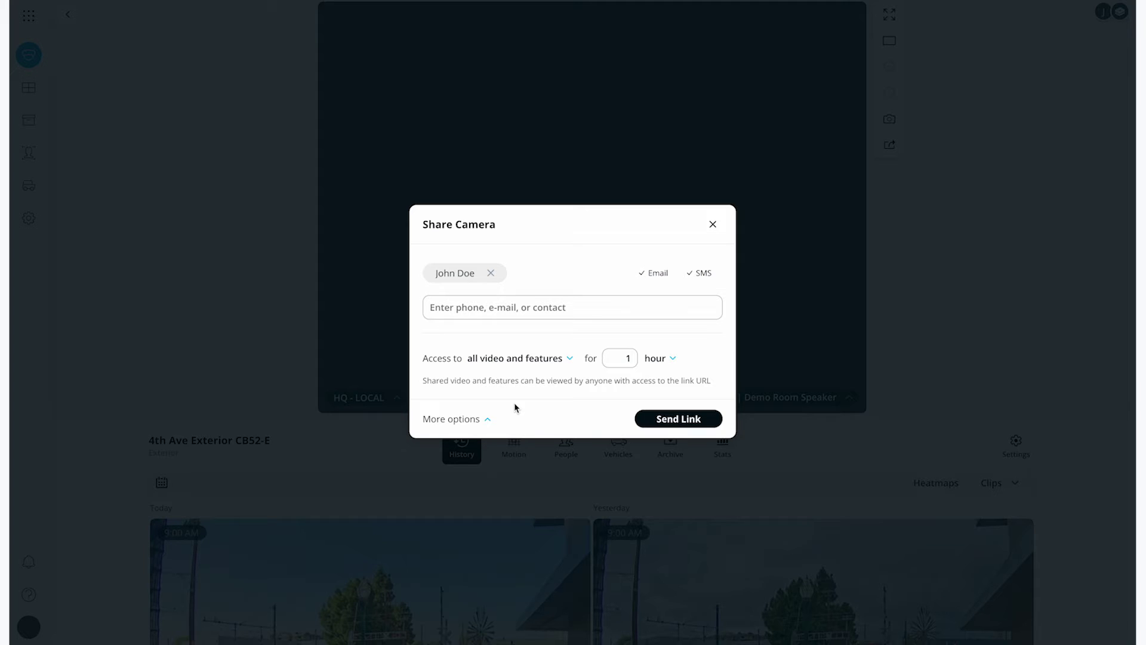
click(651, 360)
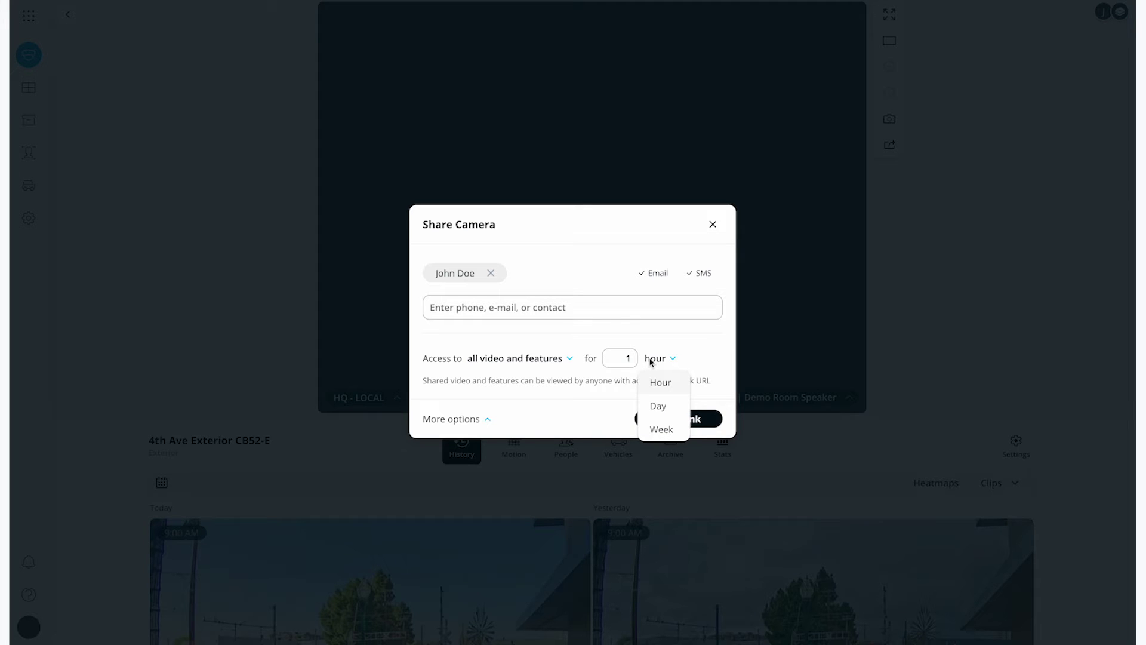
click(661, 430)
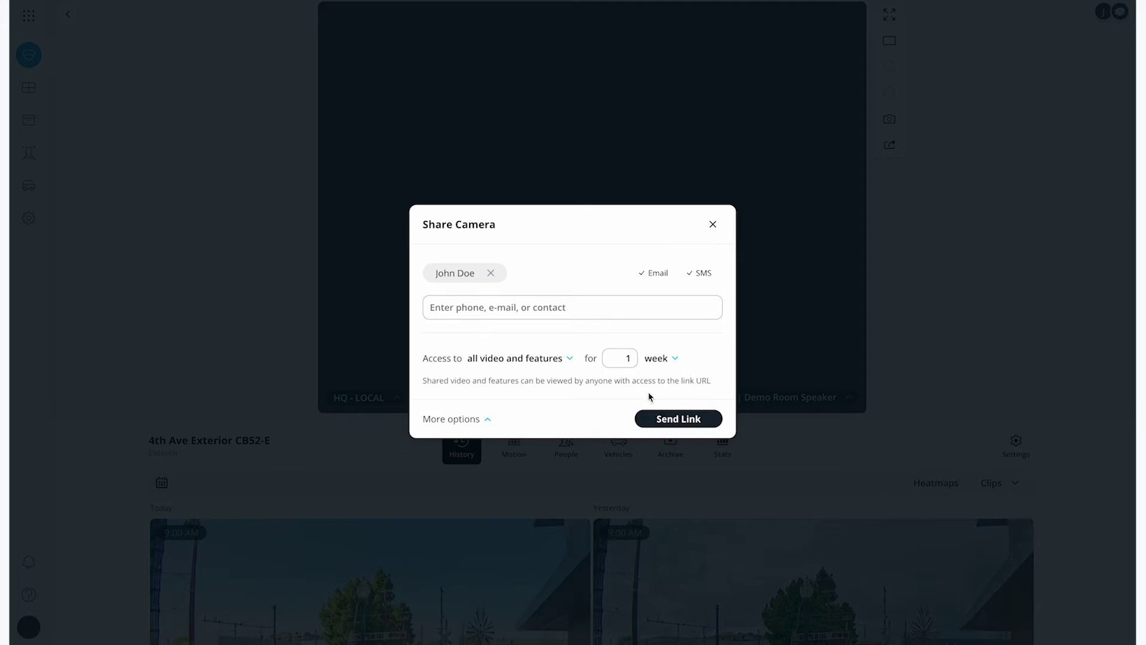
double_click(631, 356)
text(52)
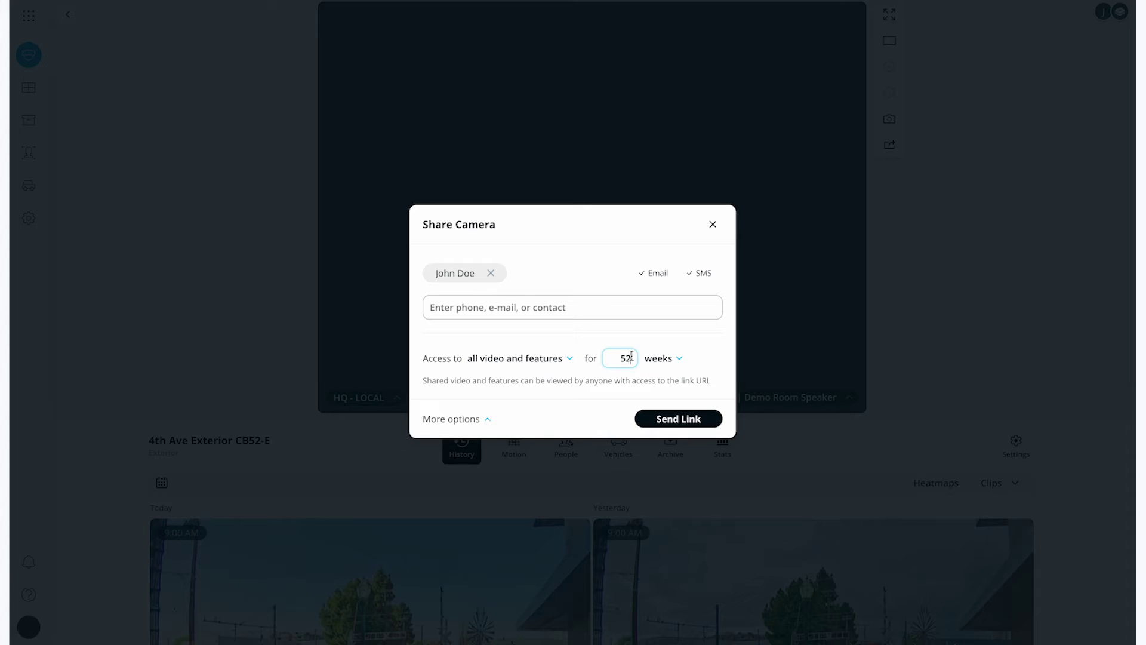
click(500, 421)
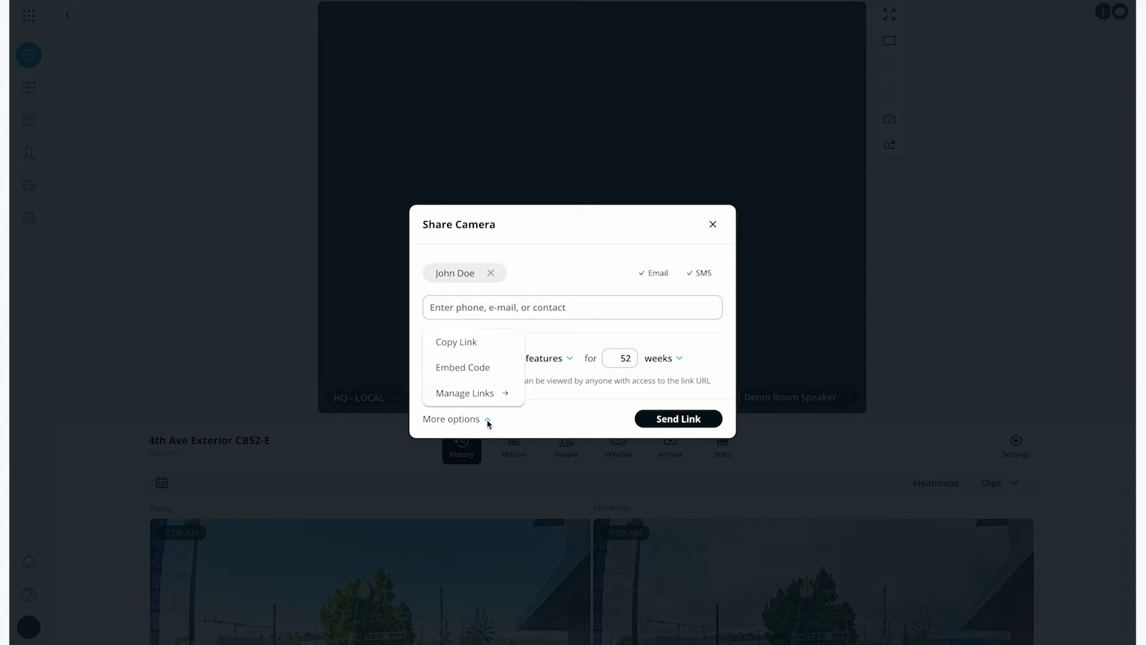
- Copy the camera share link and check the Embed Code option before going back
click(481, 353)
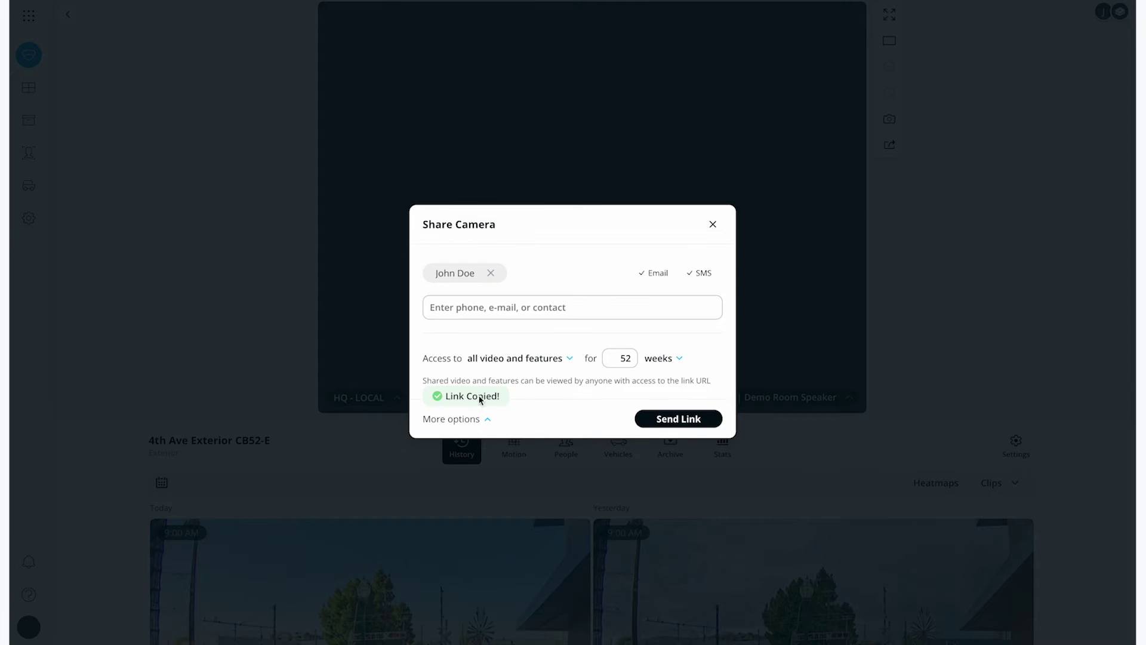
click(465, 421)
click(470, 369)
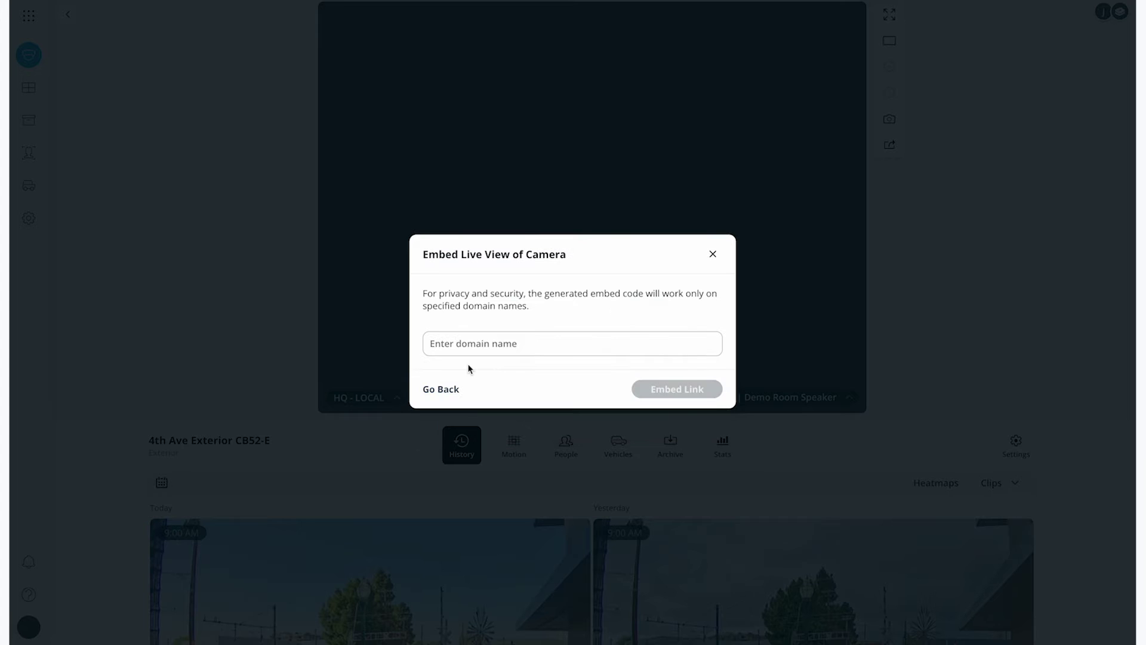
click(453, 391)
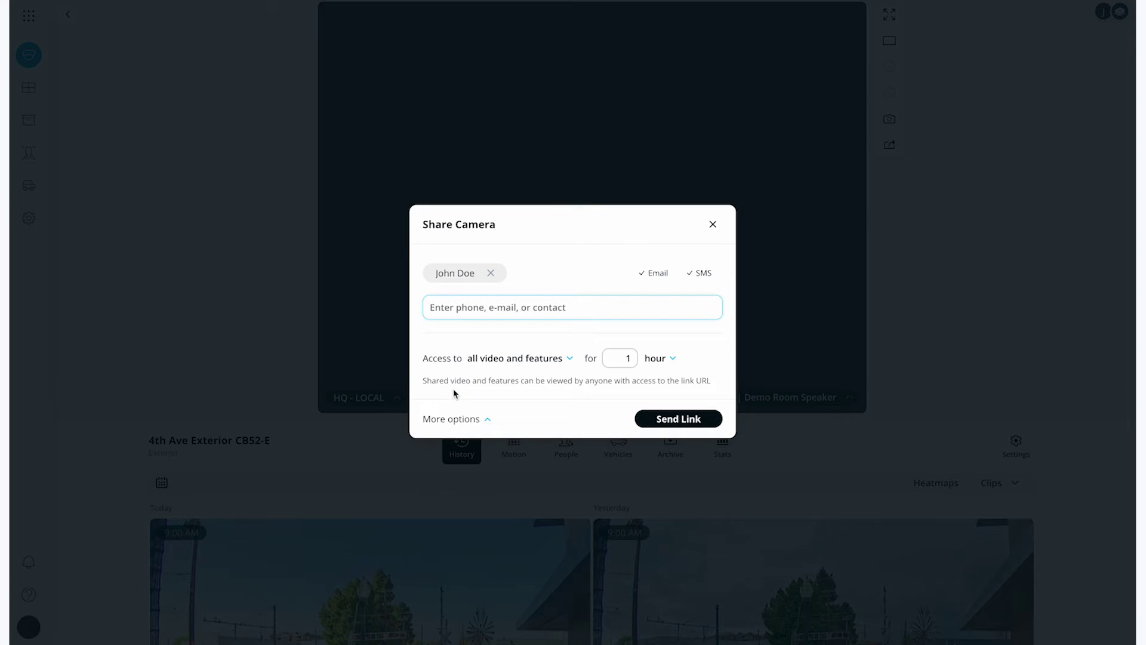
click(457, 418)
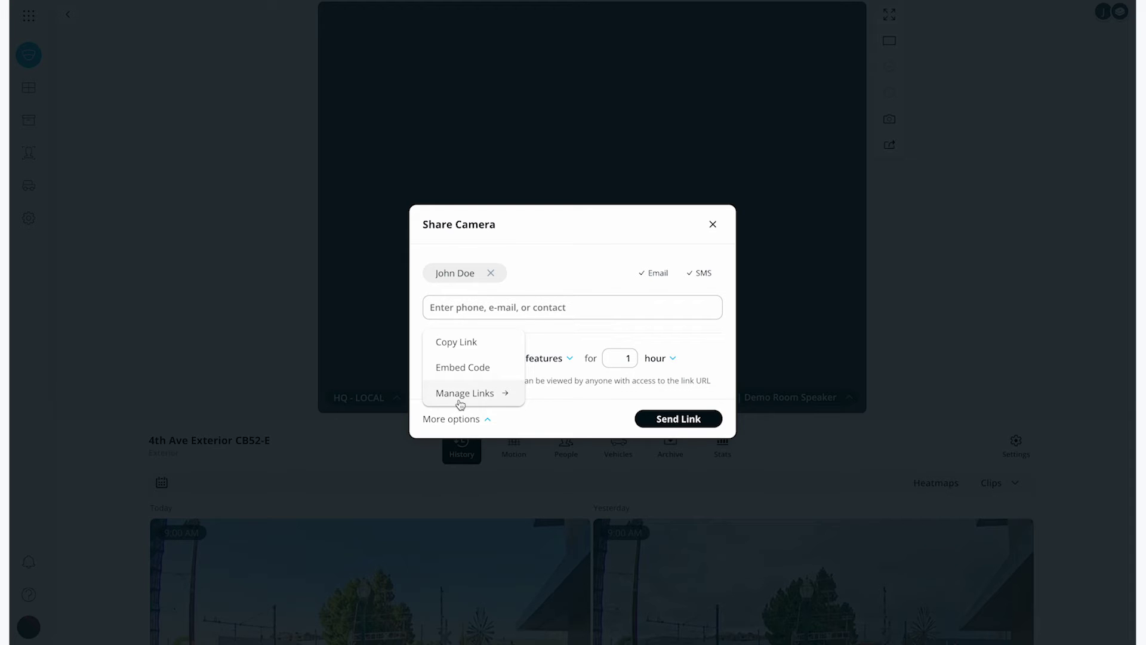
- Close the camera share and return to the Cameras overview
click(713, 224)
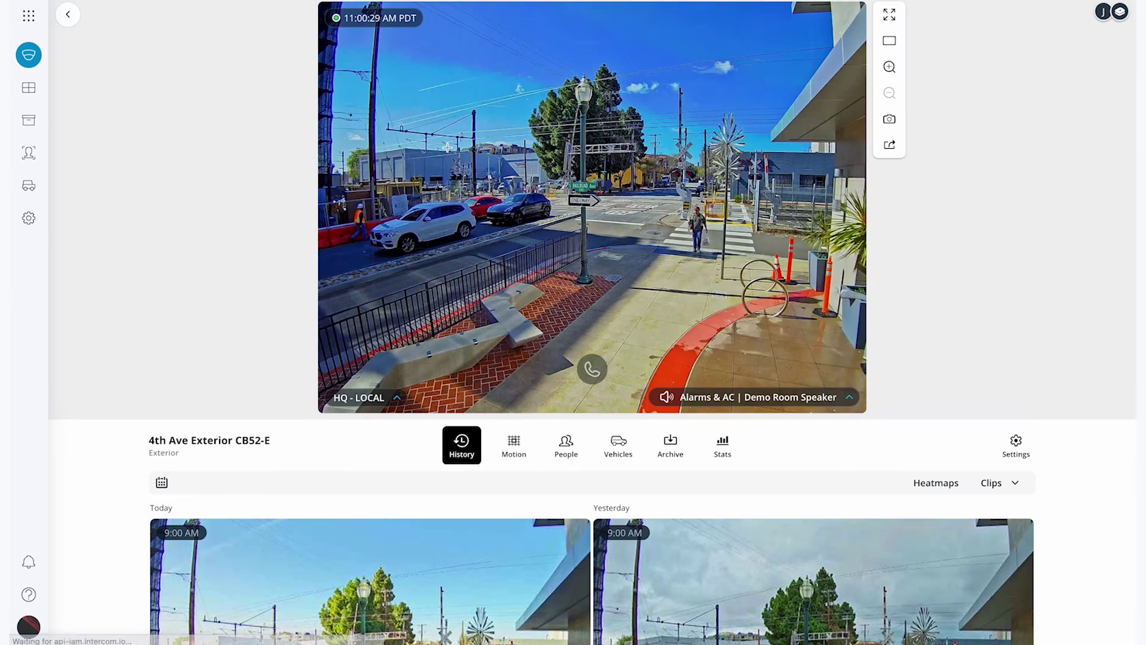
click(28, 15)
click(80, 73)
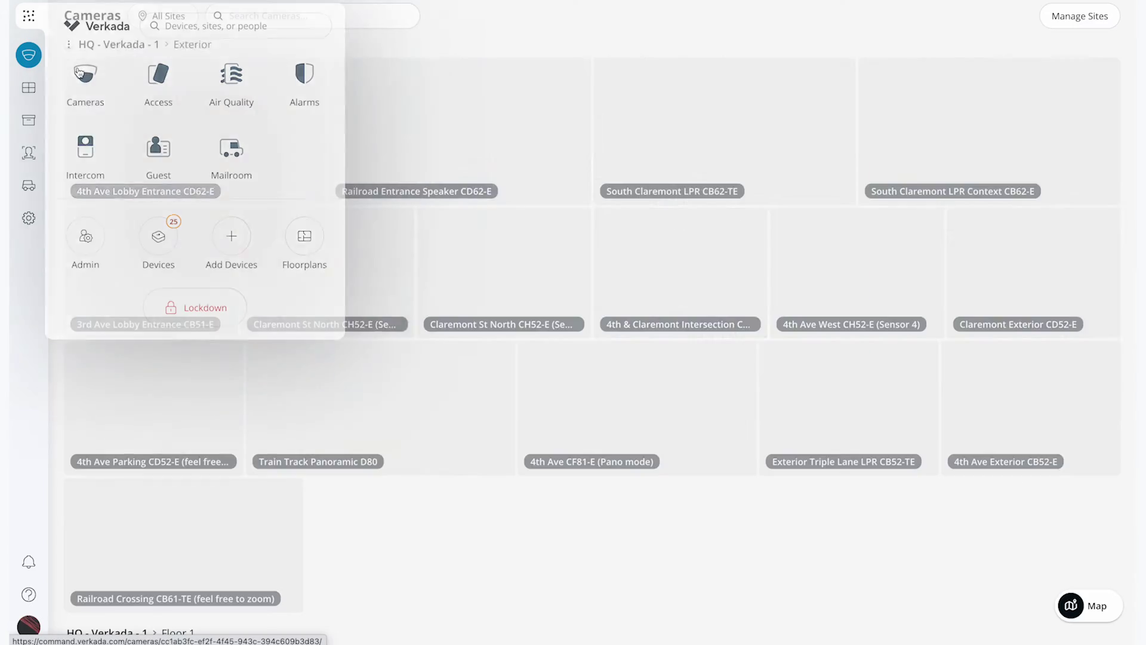
- Draft an HQ Exterior site share for John Doe with all video and features, then close it
click(71, 46)
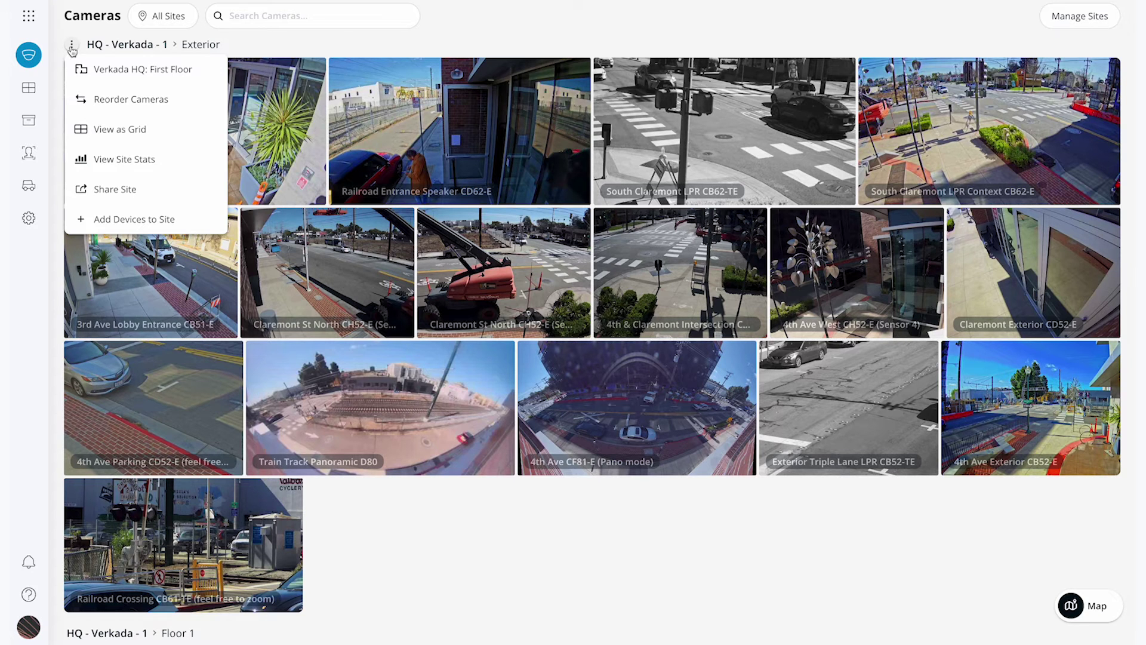
click(110, 187)
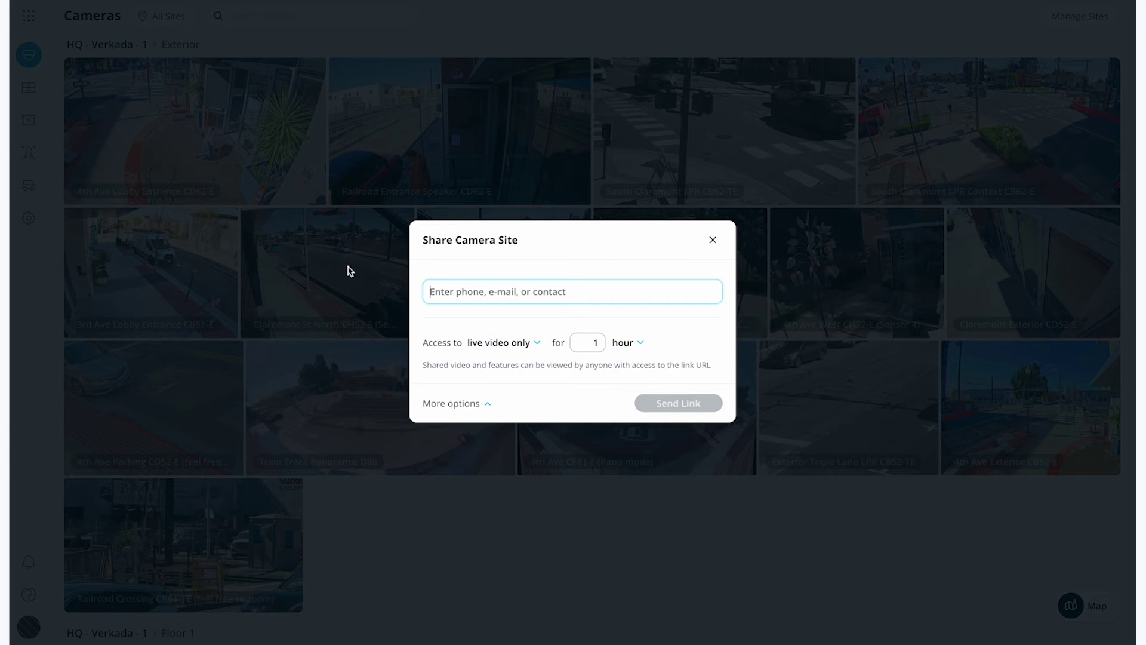
text(joh)
click(480, 312)
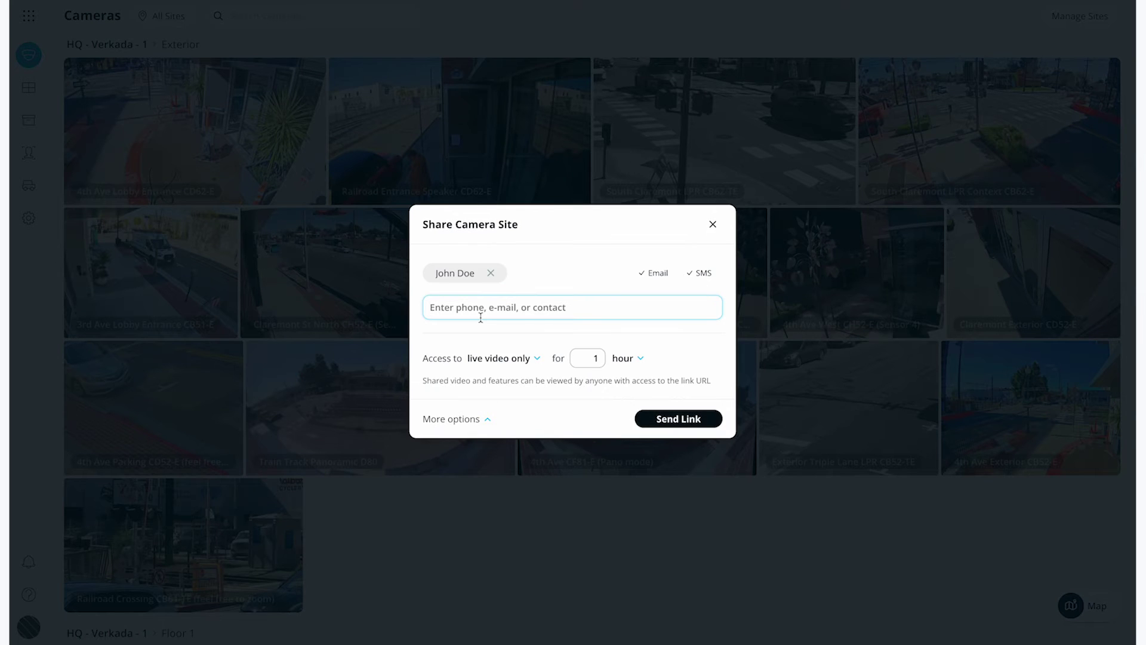
click(507, 357)
click(506, 403)
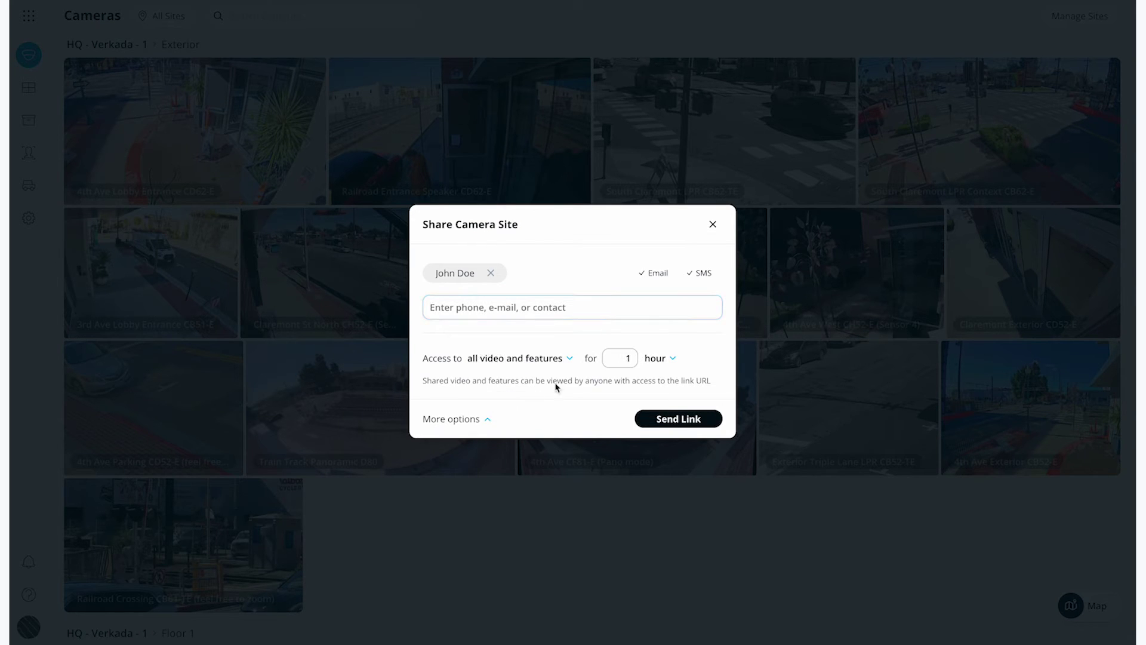
click(713, 225)
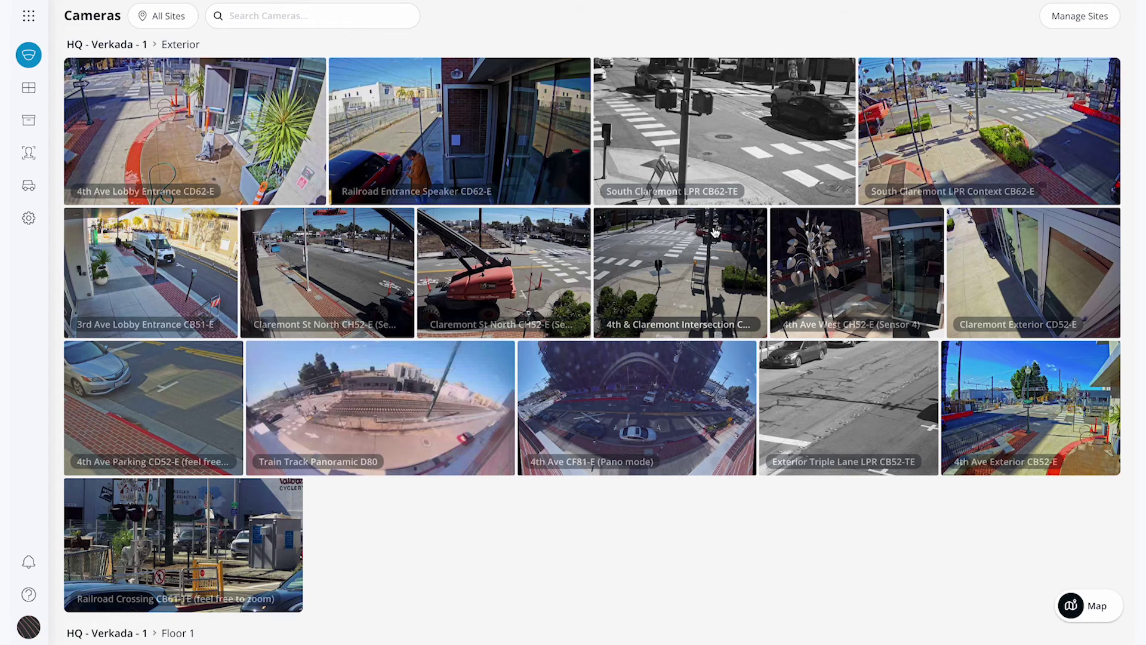
click(29, 120)
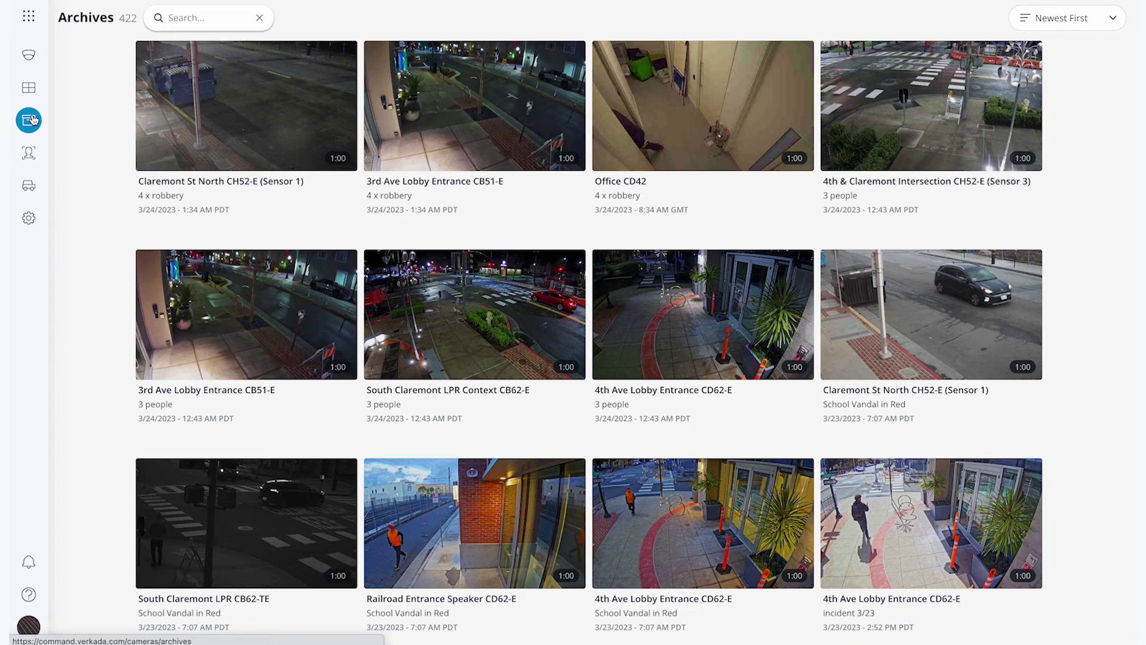
- Share the South Claremont LPR Context CB62-E clip with John Doe, allowing view and download
click(433, 310)
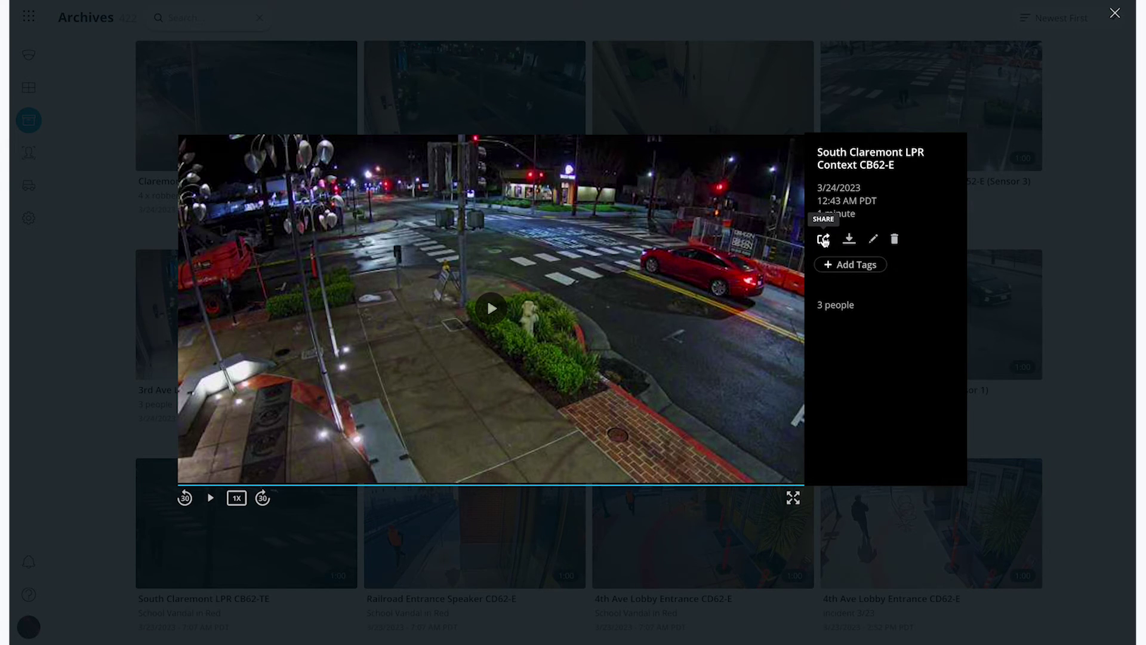
click(824, 241)
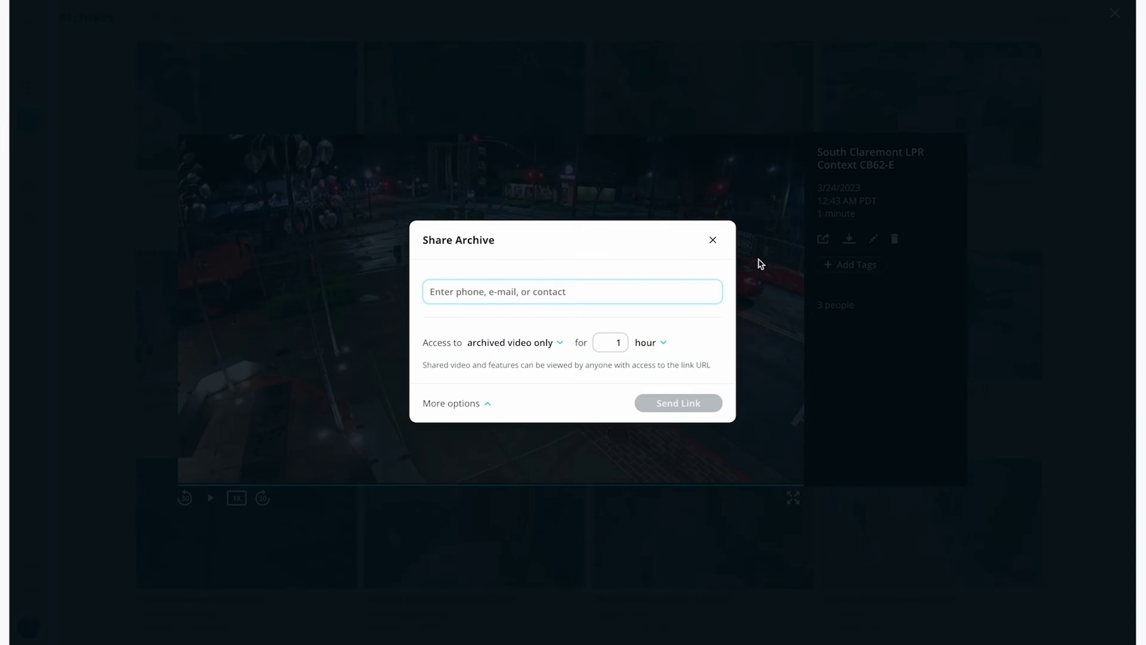
text(joh)
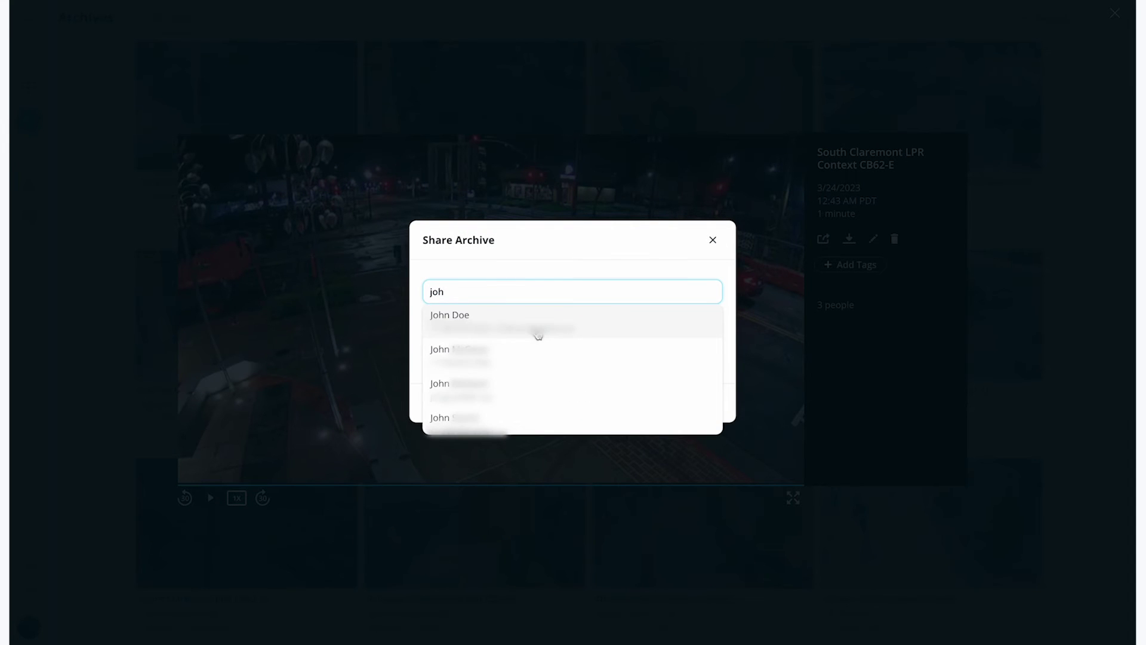
click(568, 333)
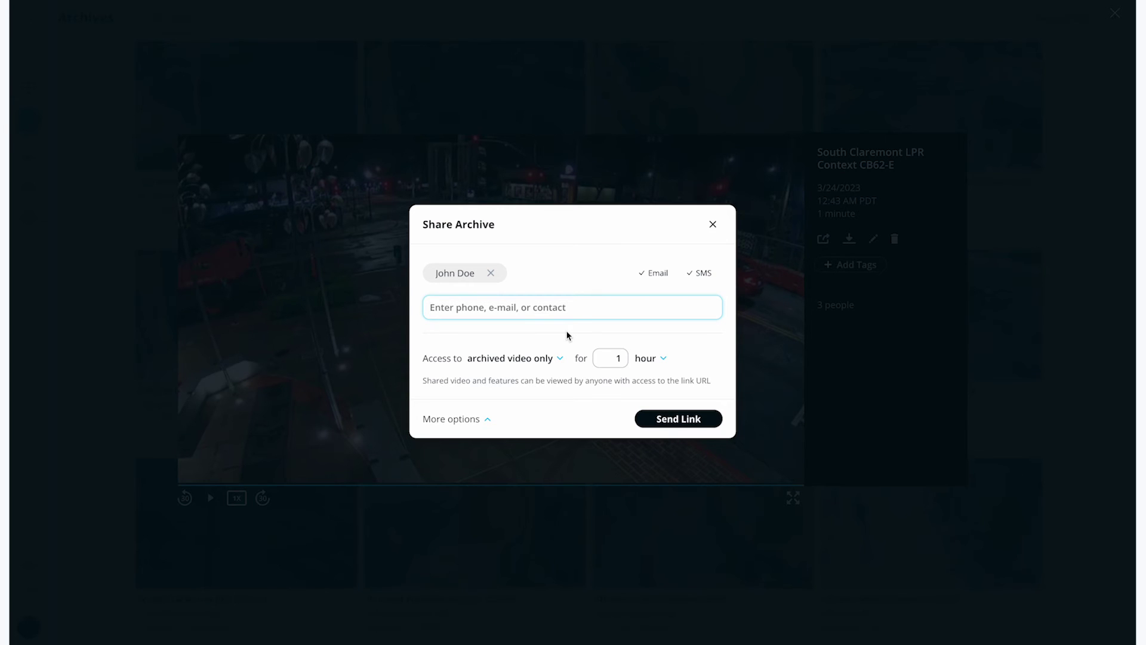
click(545, 358)
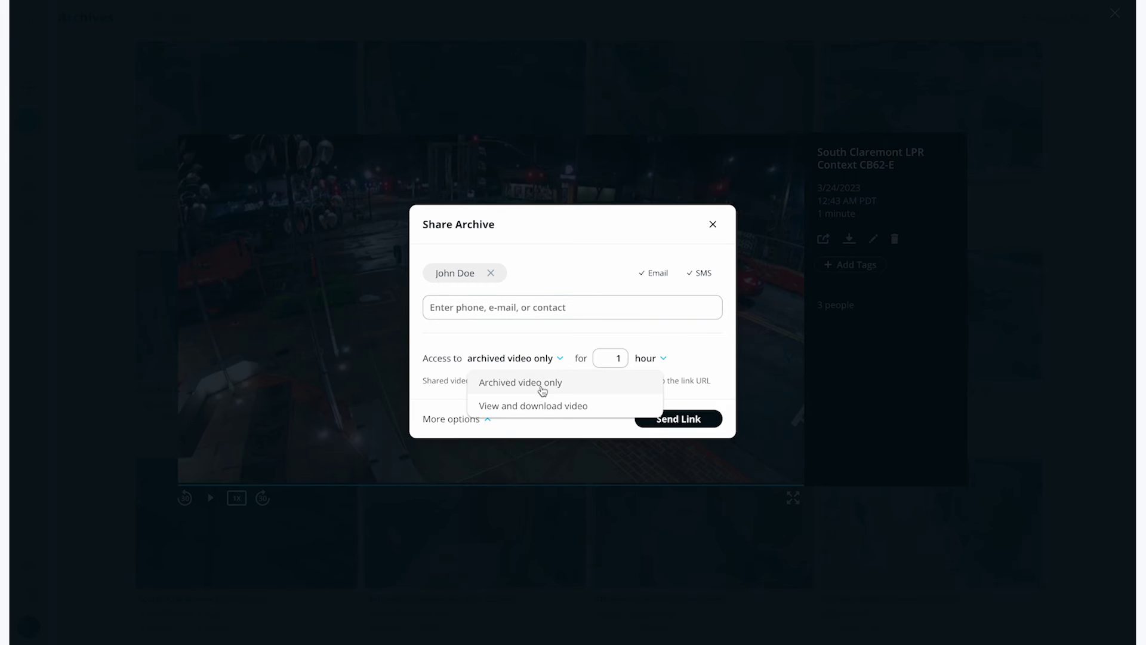
click(541, 412)
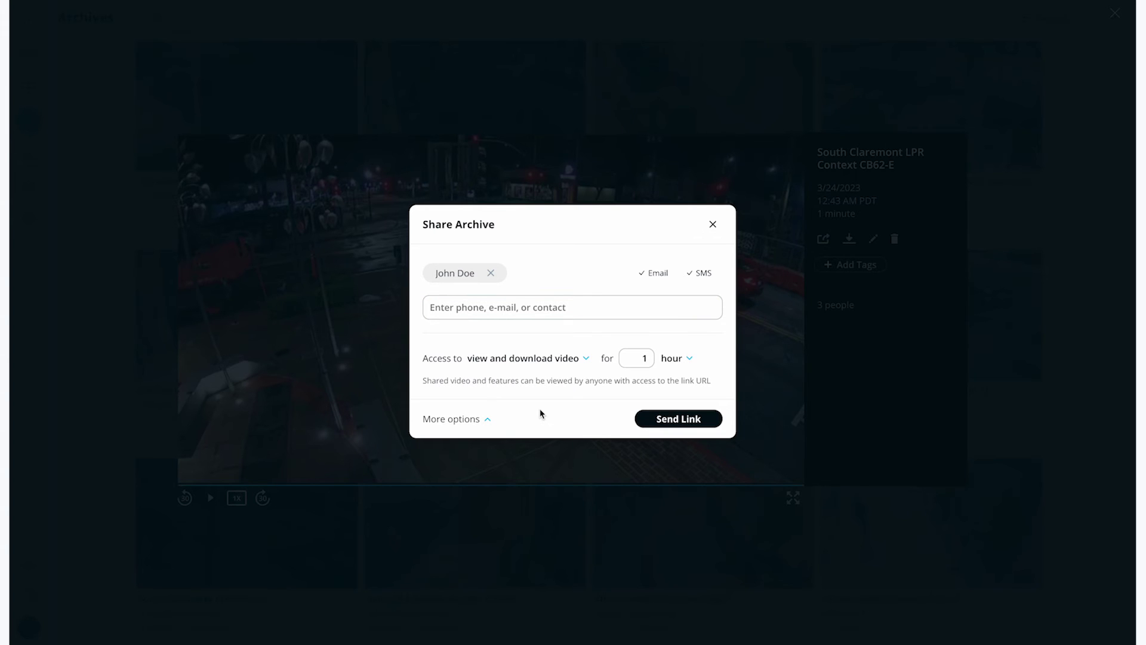
- Set the clip link to last 52 weeks, copy it, and close the clip
double_click(649, 359)
text(52)
click(664, 360)
click(676, 429)
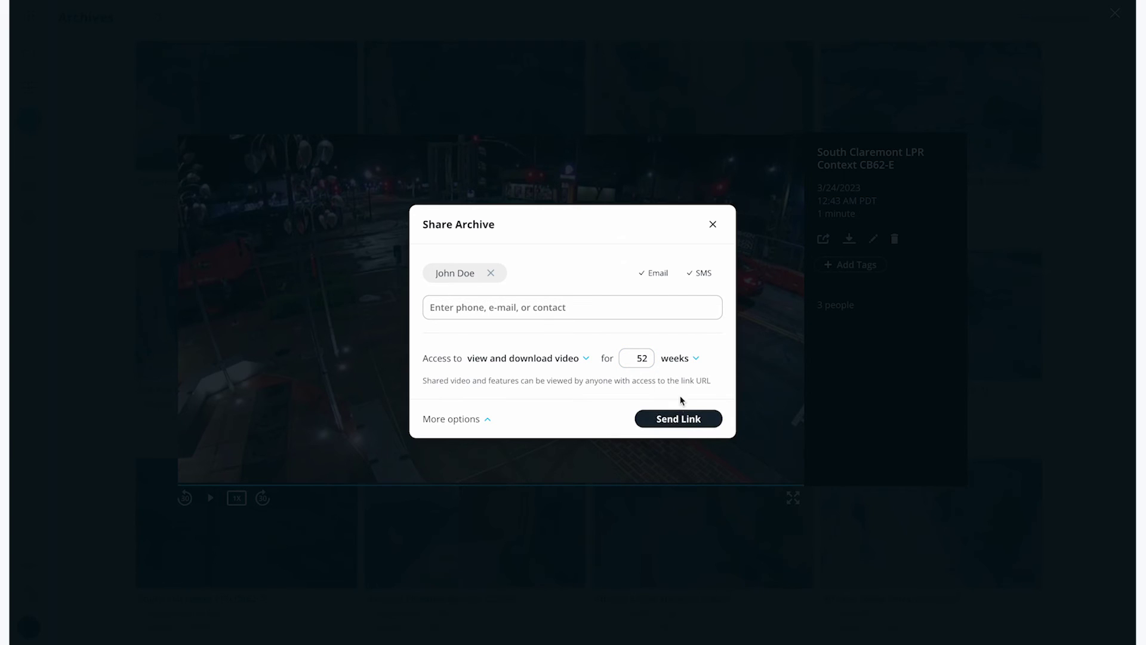
click(481, 420)
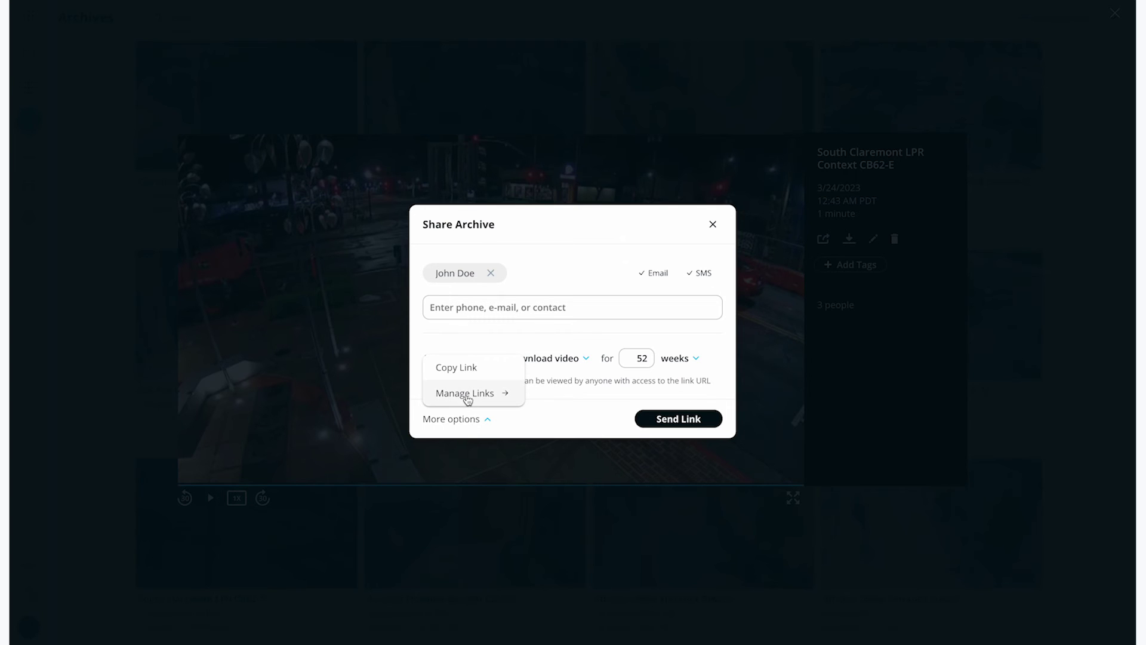
click(464, 373)
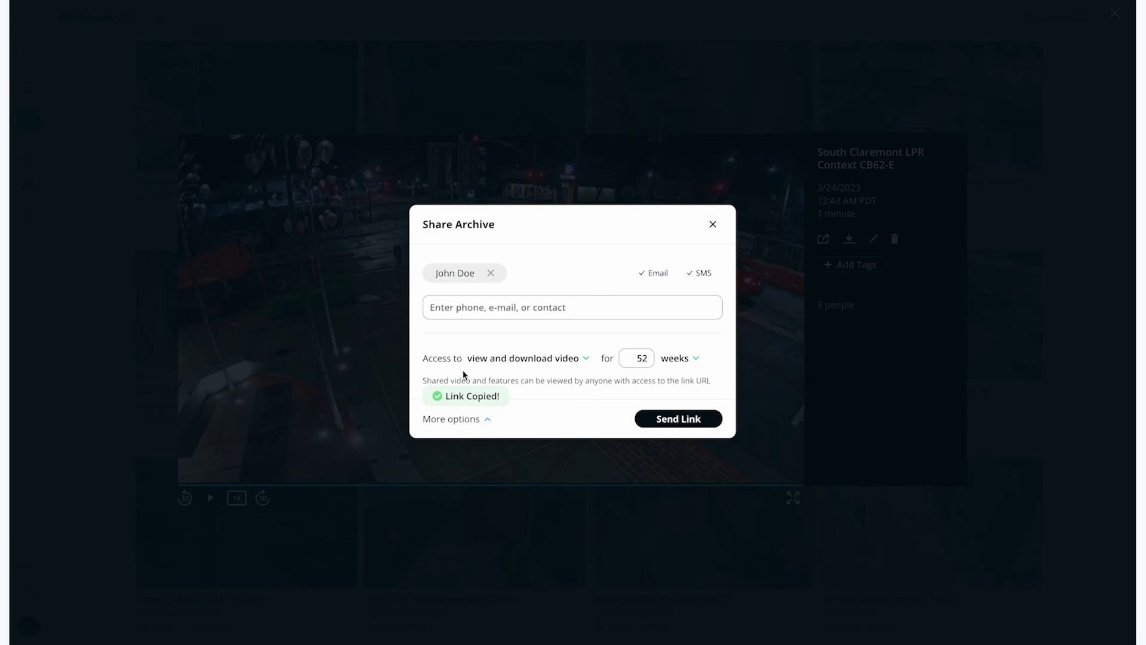
click(712, 225)
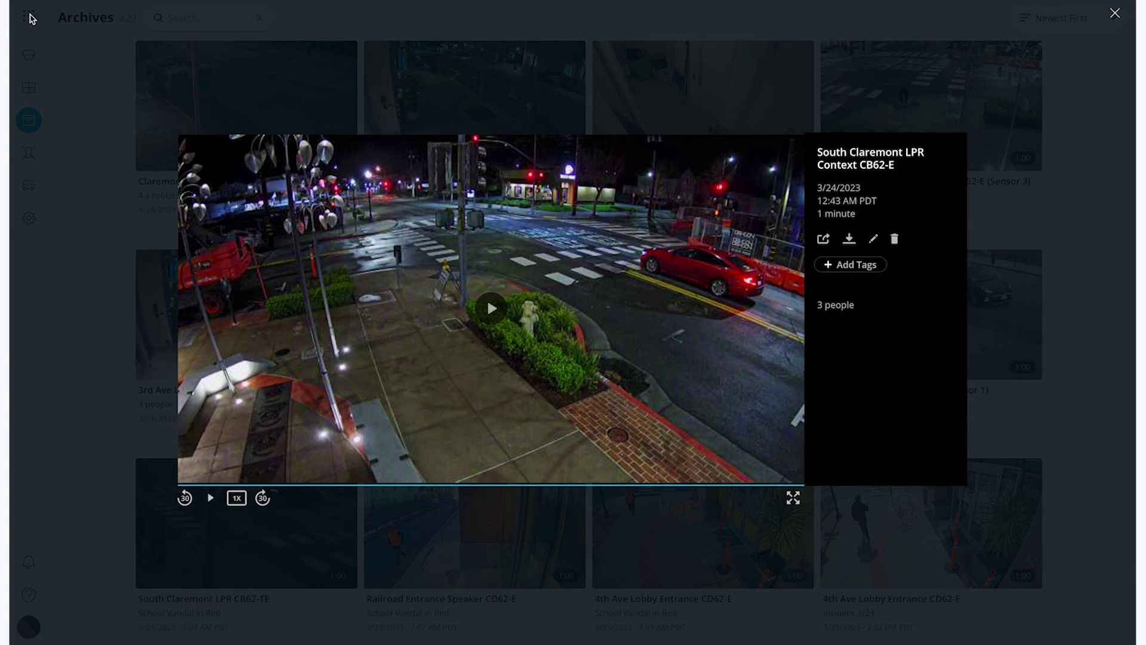
click(41, 23)
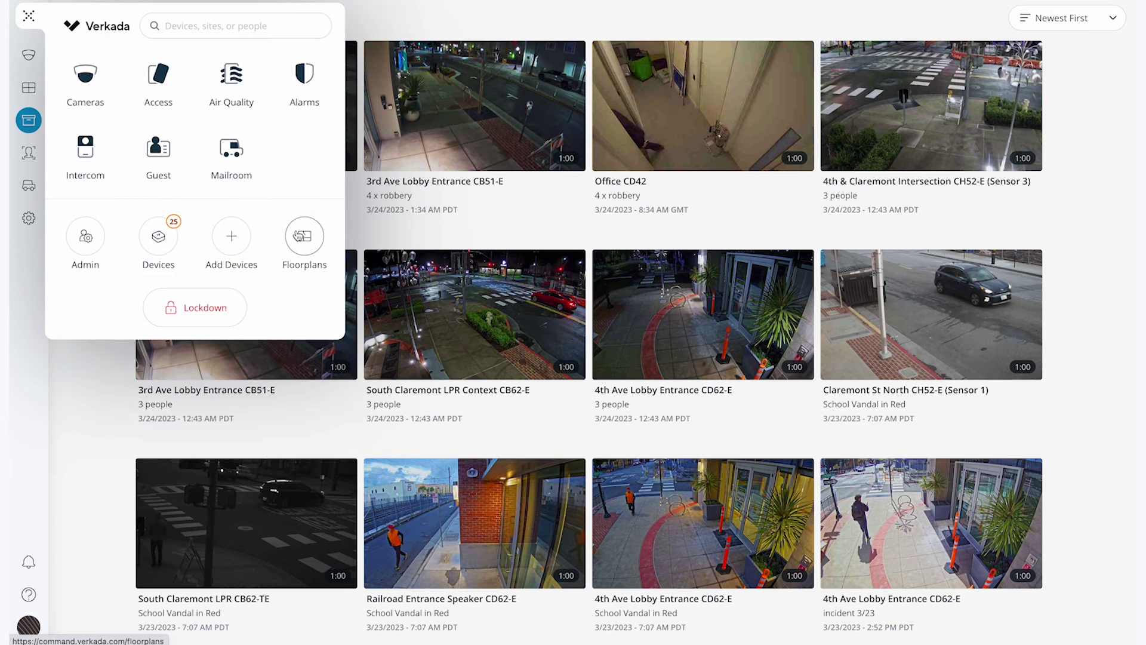
- Go to Floorplans and select Verkada London HQ's 17th Floor
click(298, 236)
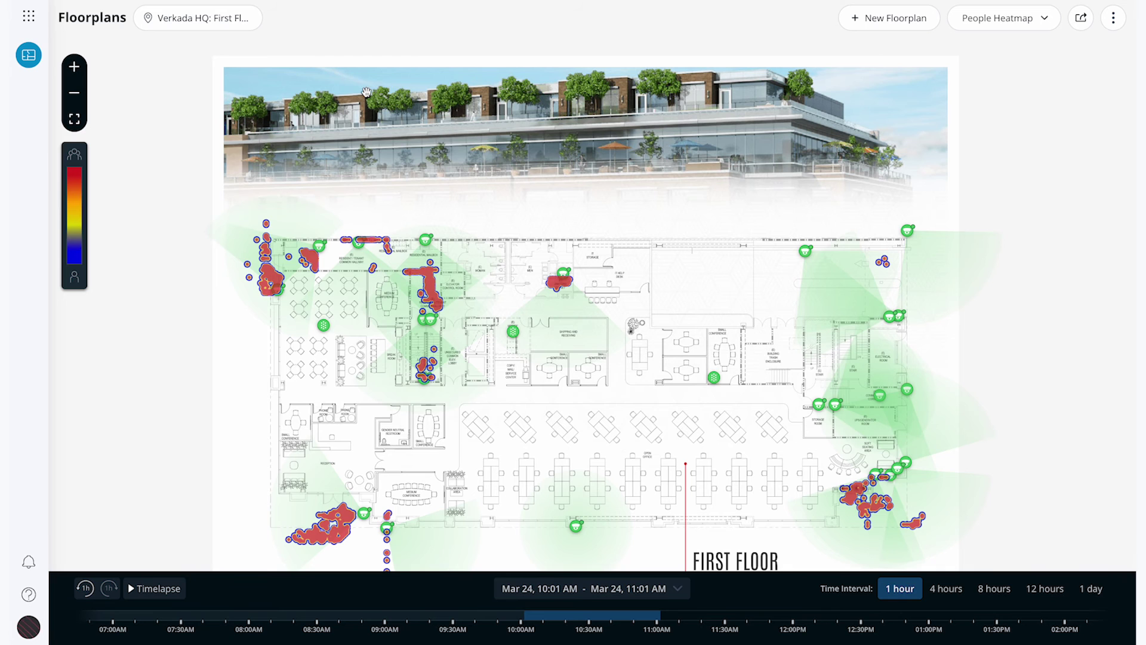
click(215, 23)
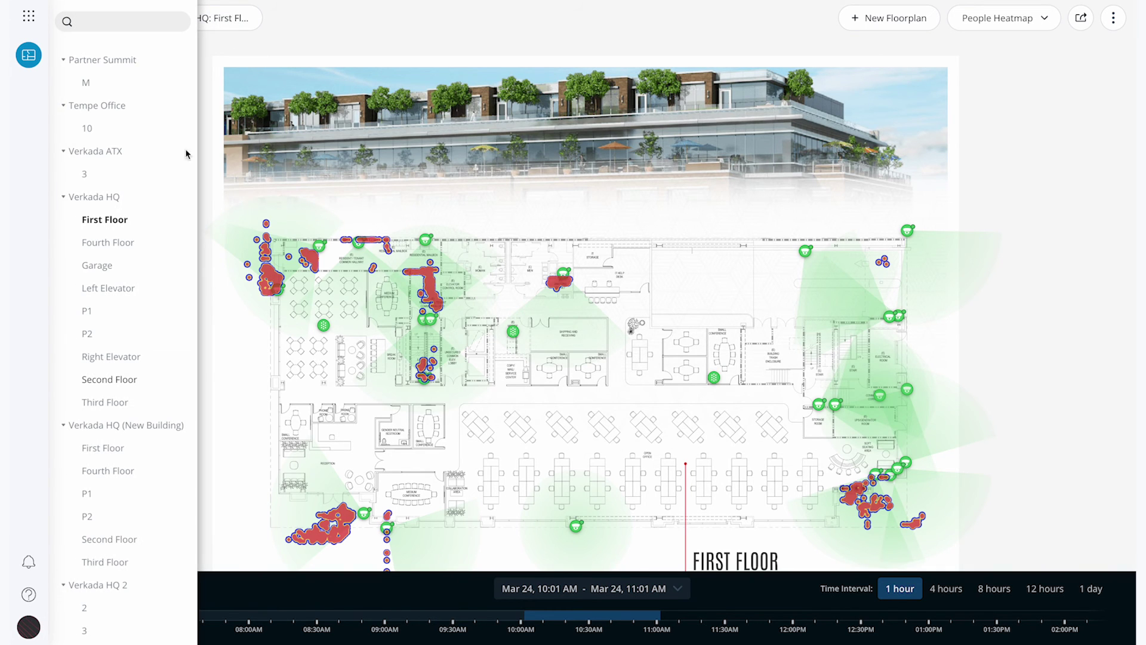
scroll(171, 355, down, 3)
scroll(171, 355, down, 4)
scroll(171, 356, down, 1)
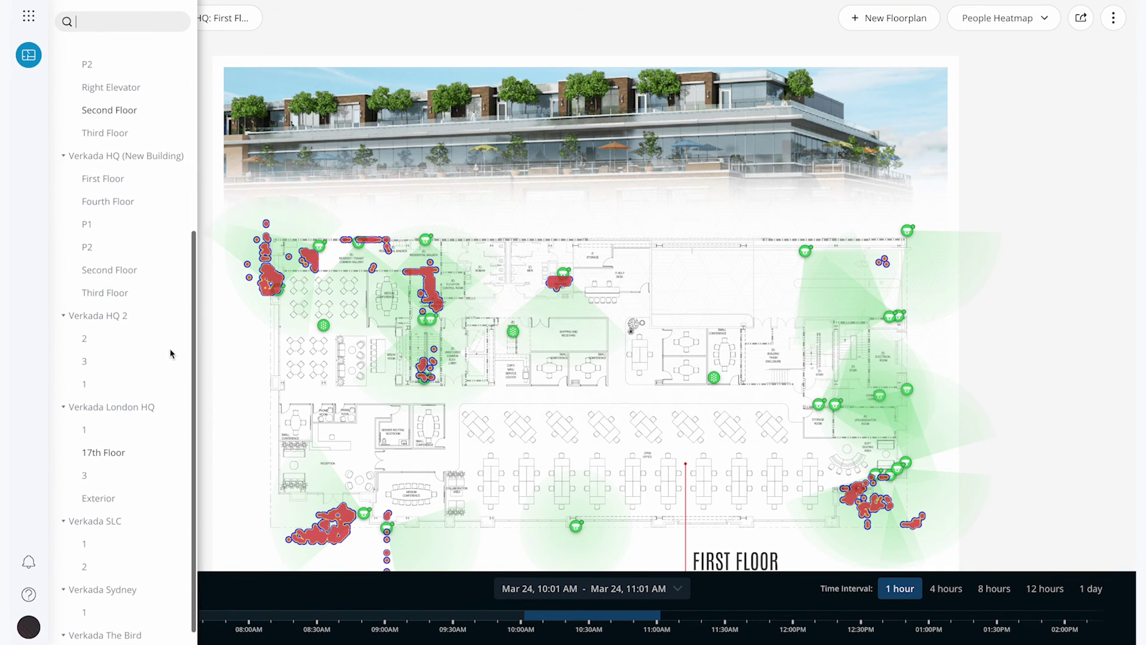
click(113, 449)
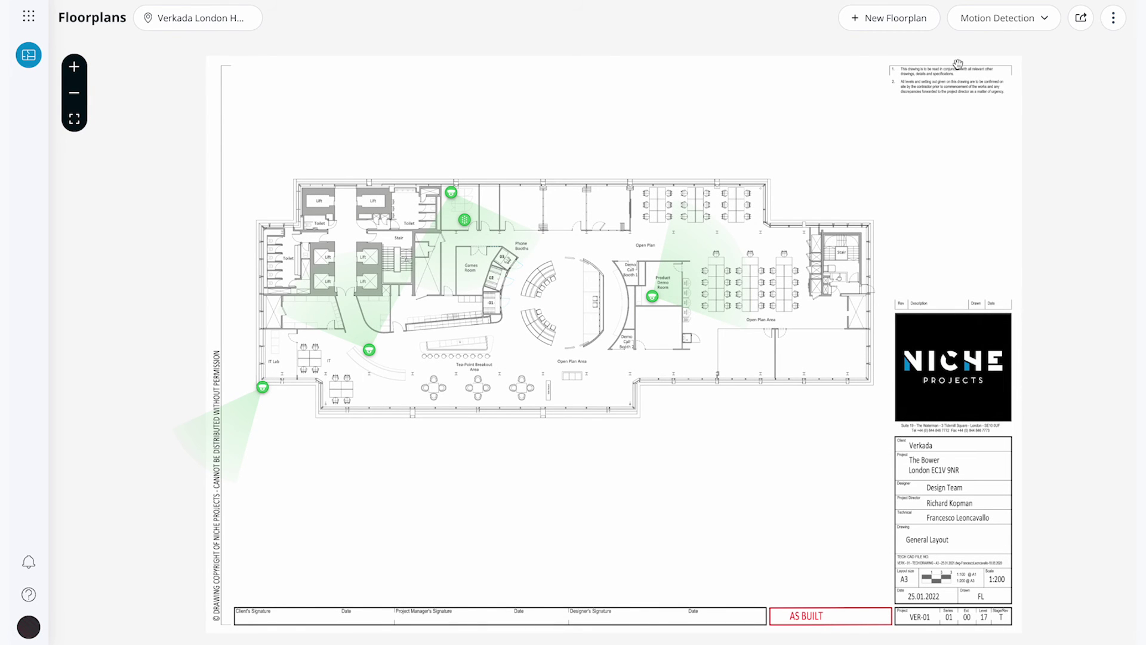
click(1078, 21)
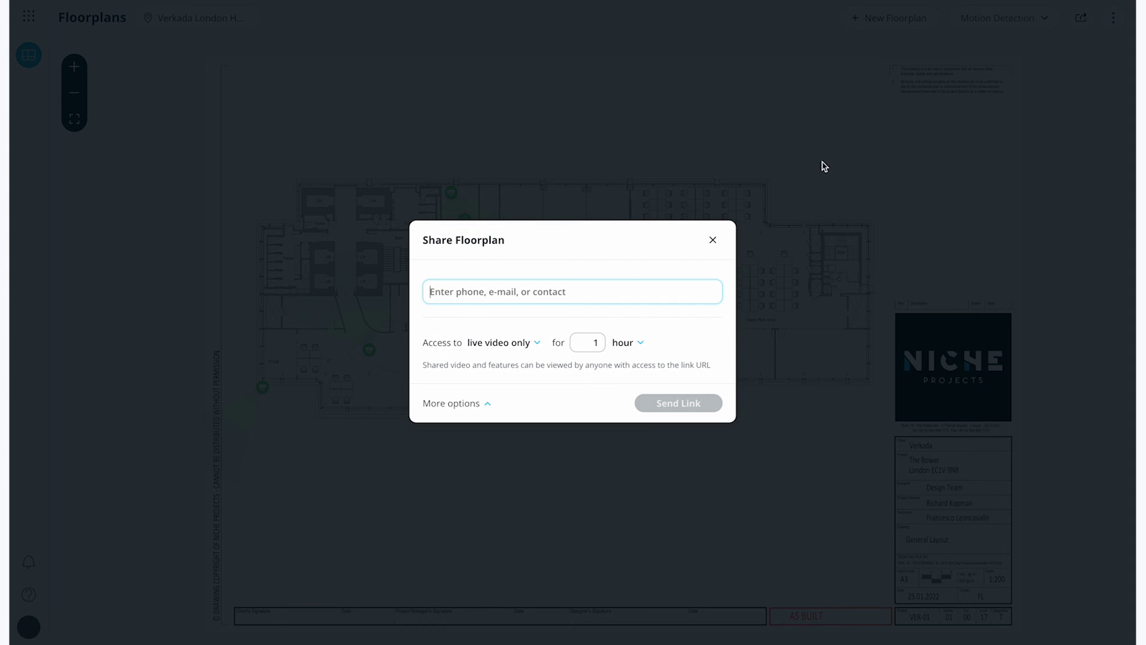
click(526, 344)
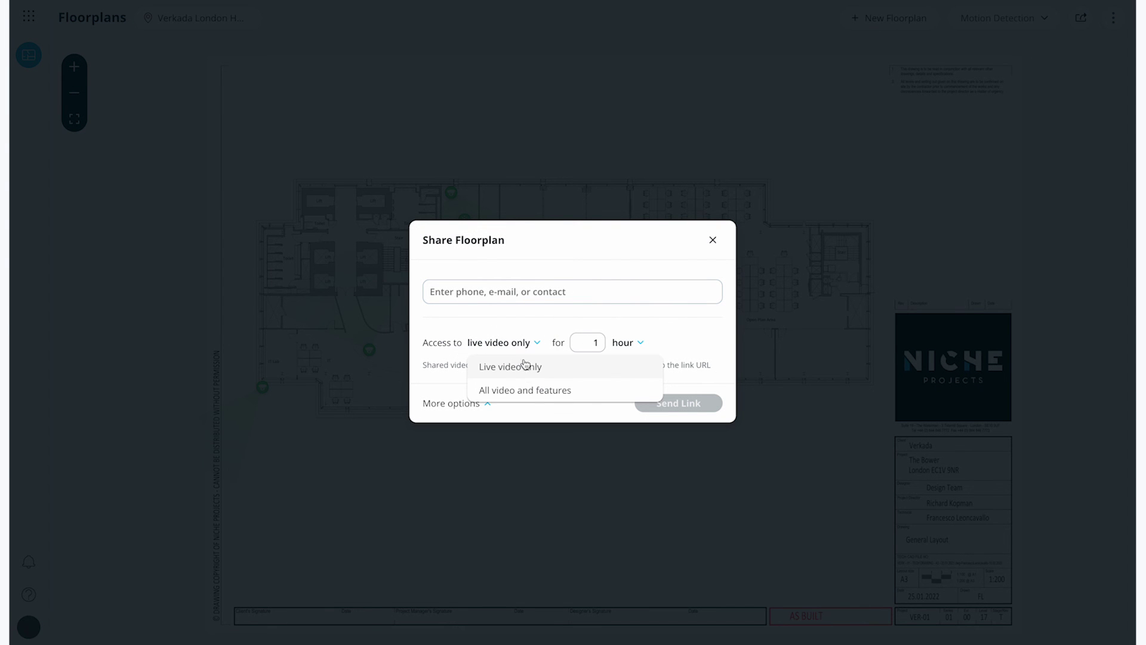
click(525, 392)
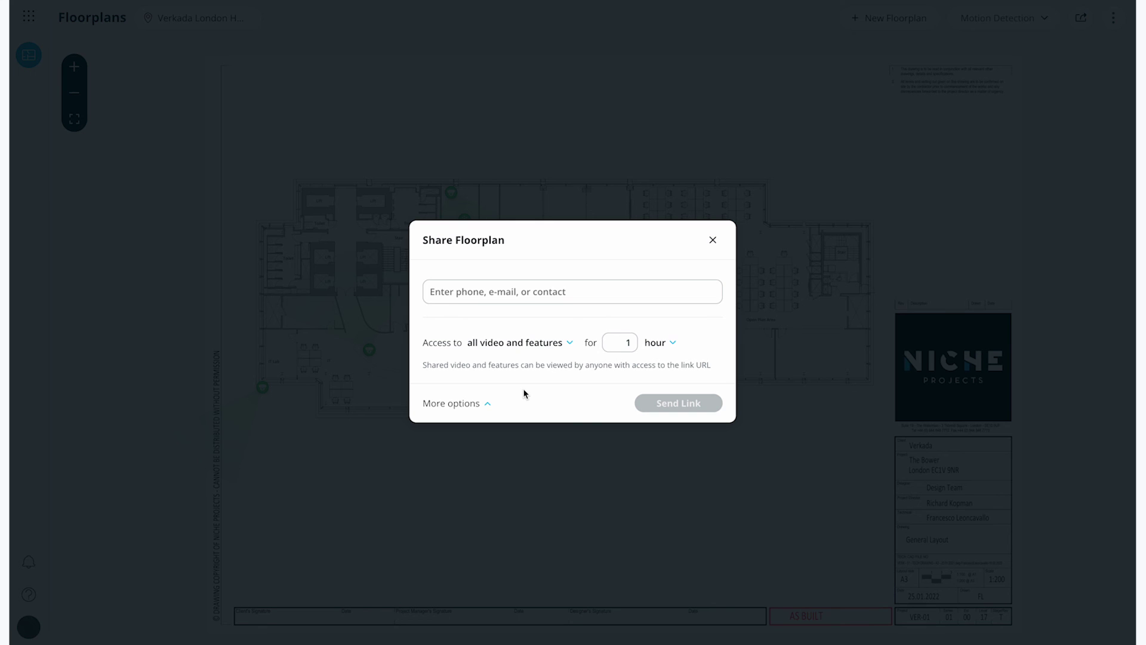
click(714, 241)
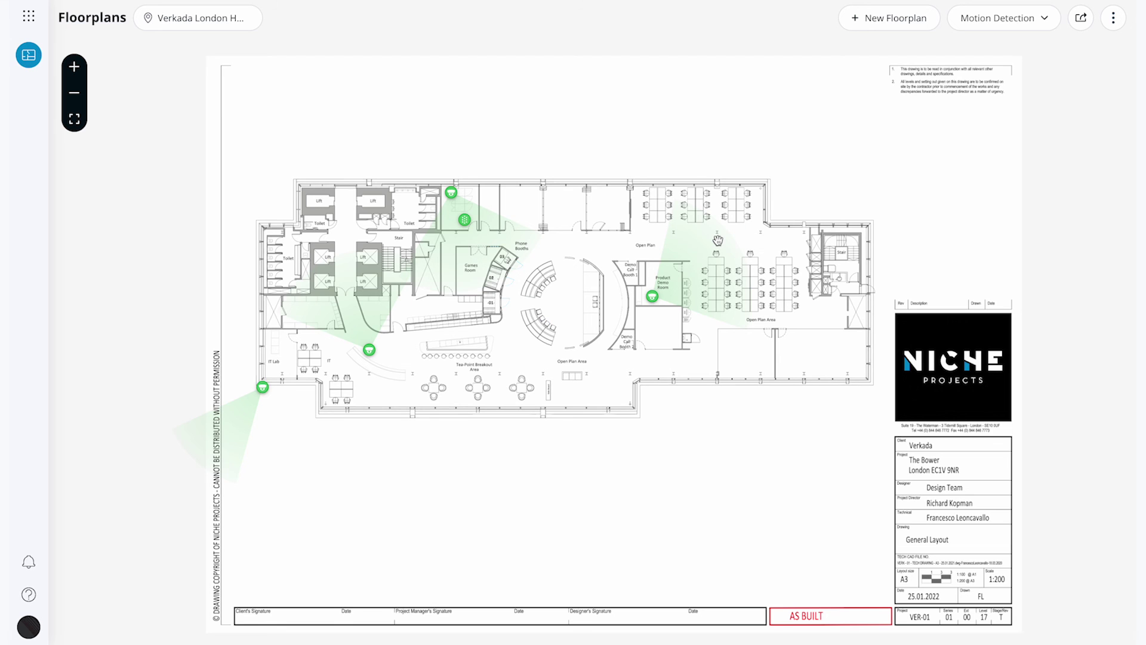